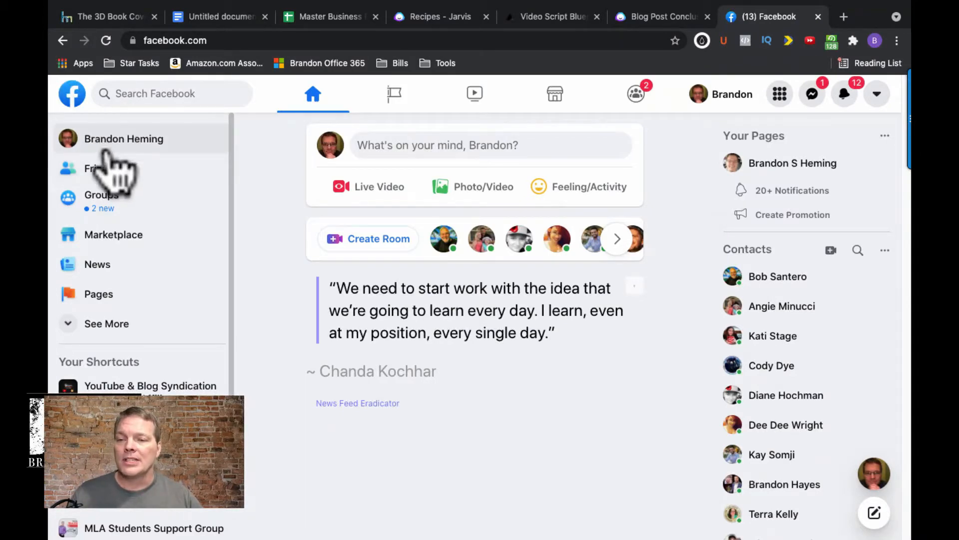
- Start creating a new Facebook Page and enter the owner's first name followed by TEST as the Page name
click(95, 297)
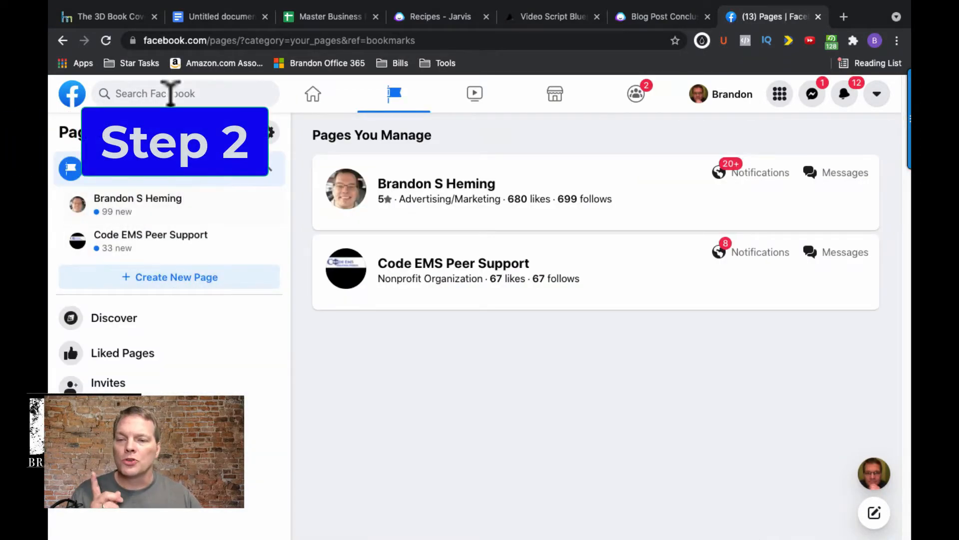
click(138, 283)
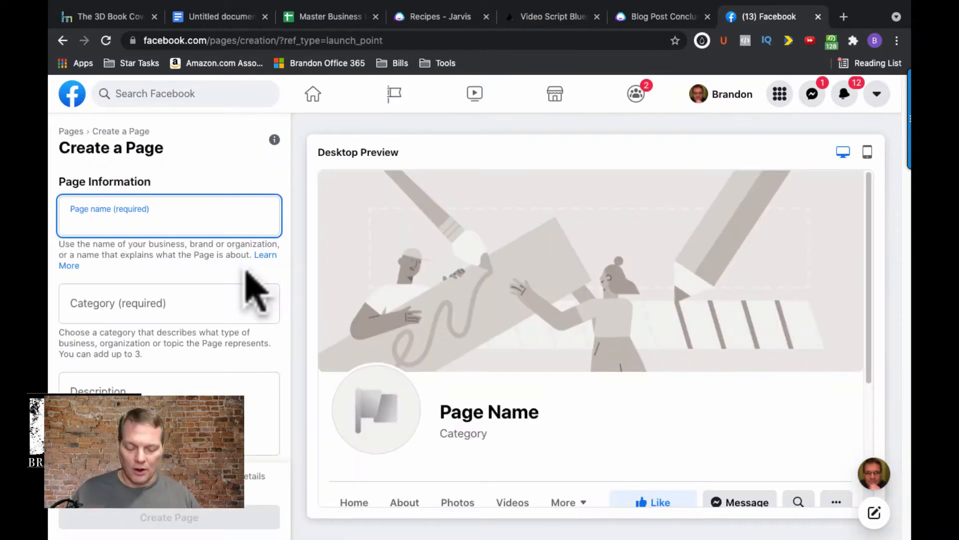
text(Branodn)
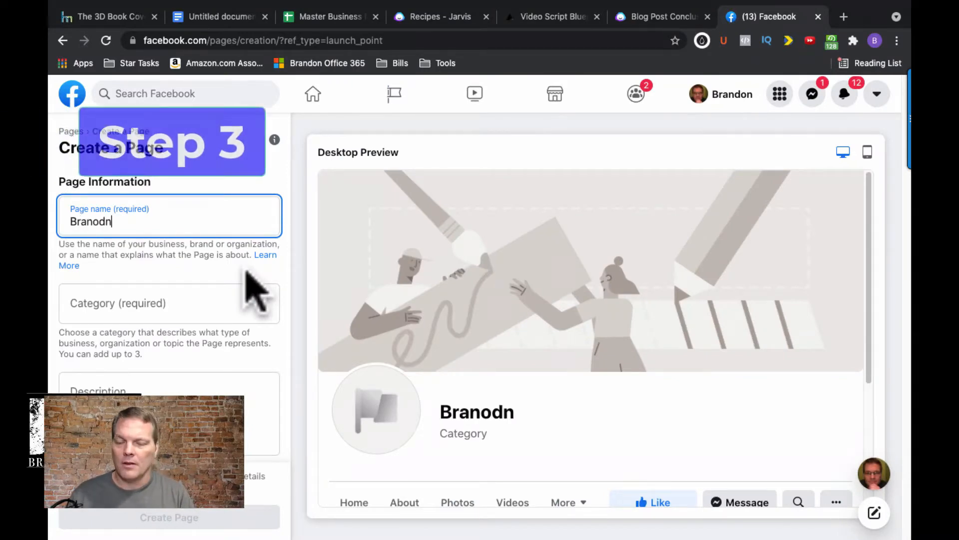
key(BackSpace)
key(BackSpace)
key(BackSpace)
text(o)
key(BackSpace)
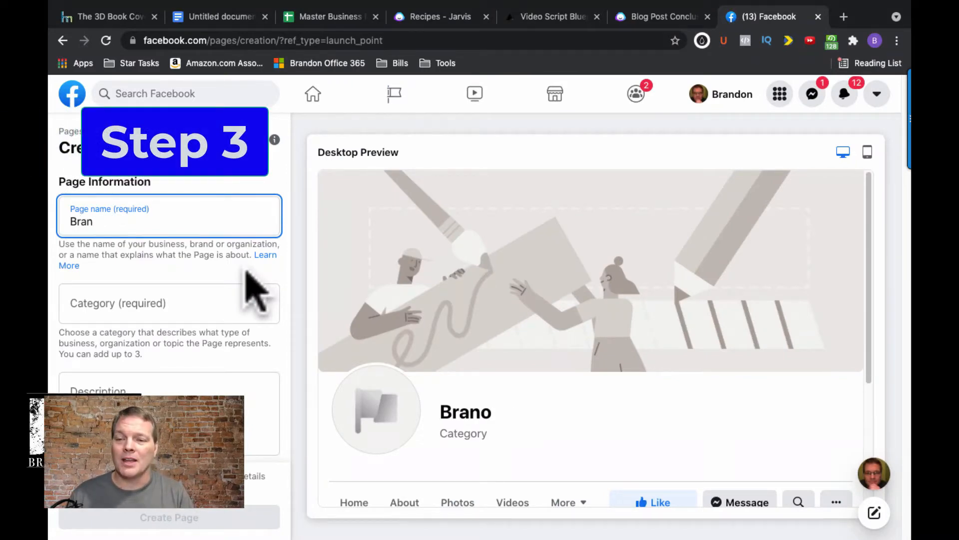
text(don TEST)
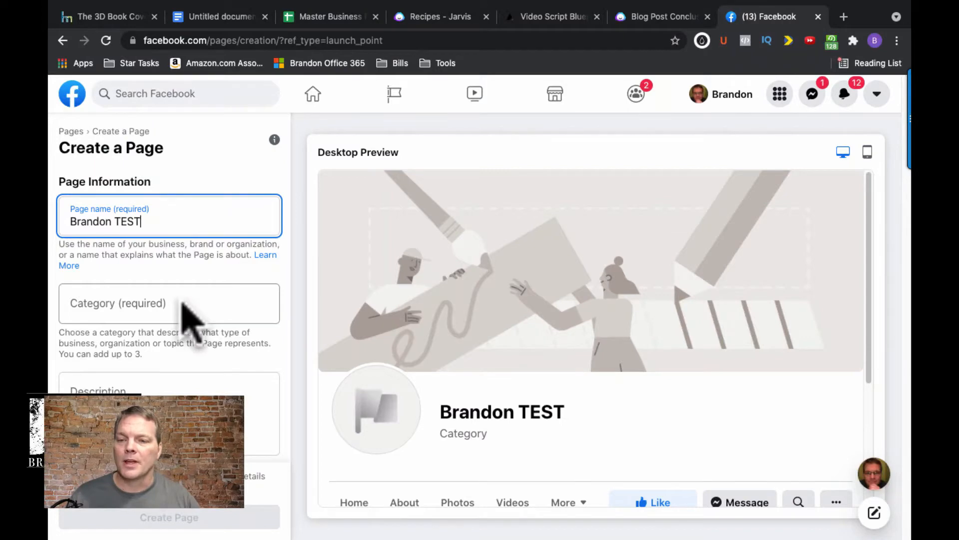
- Set the Page's category to Education Website
click(183, 305)
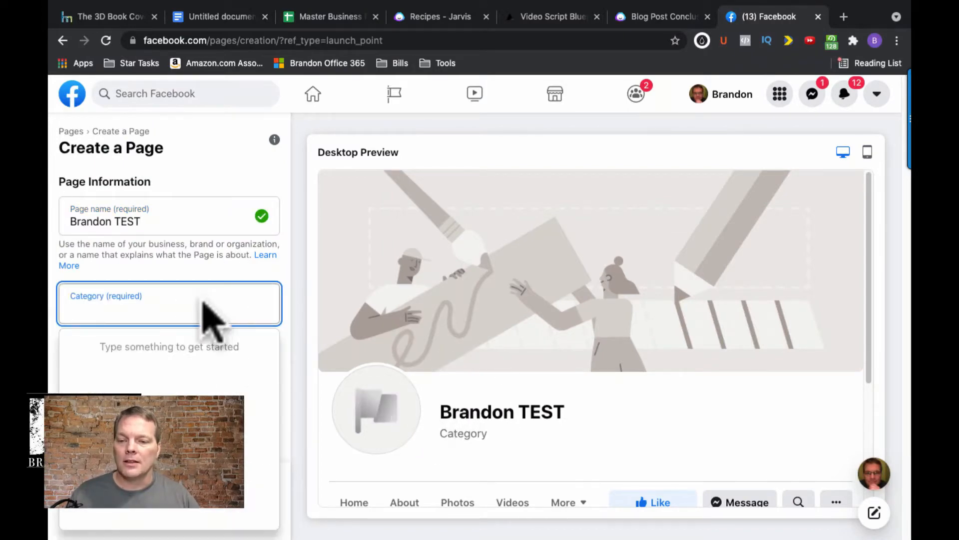
click(178, 319)
text(e)
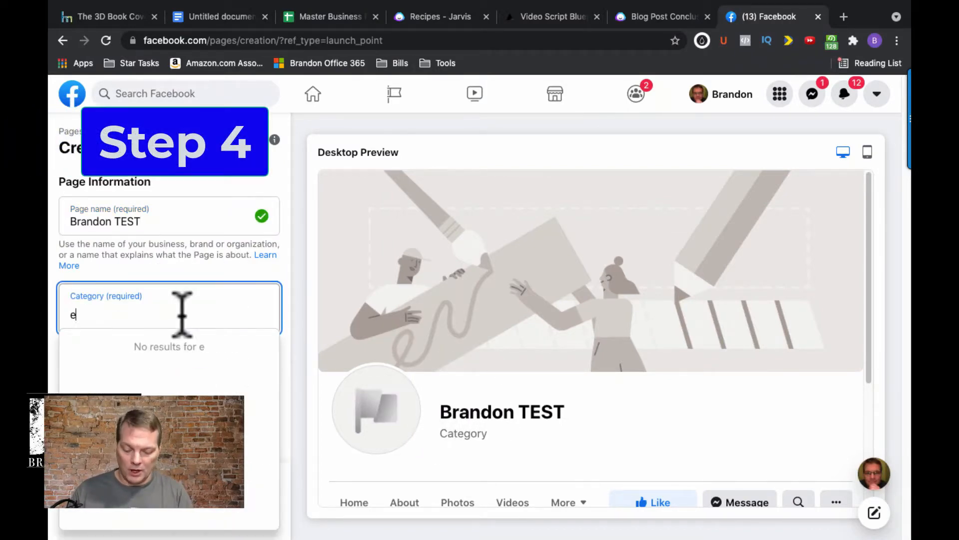
text(ducatio)
key(Return)
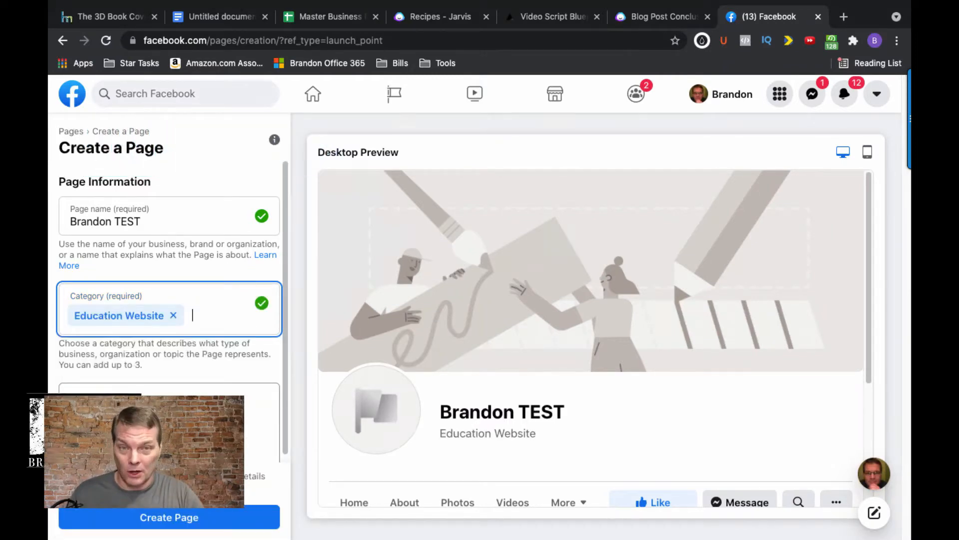
- Enter the description "I help Home based business owners #salesfunnel, #homebasedbusiness" and create the Page
click(164, 386)
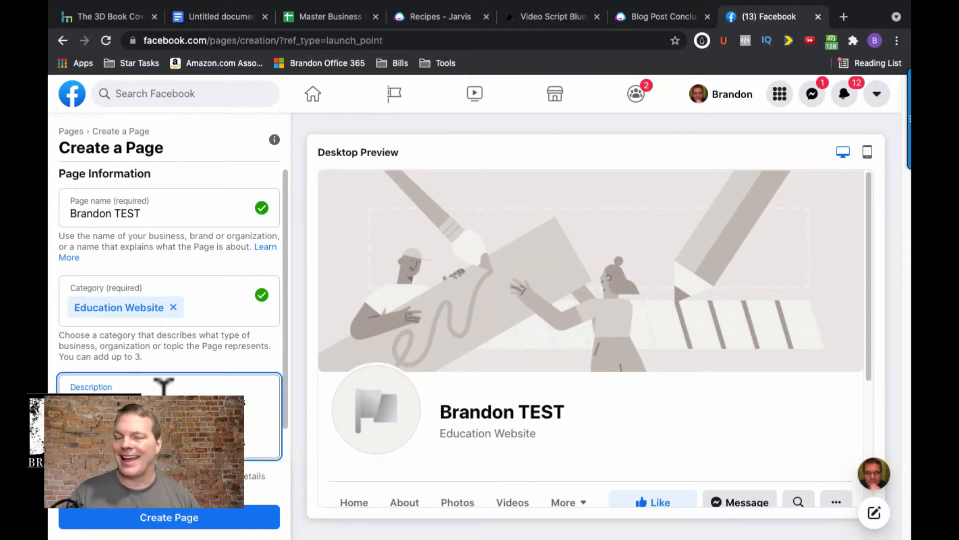
click(190, 524)
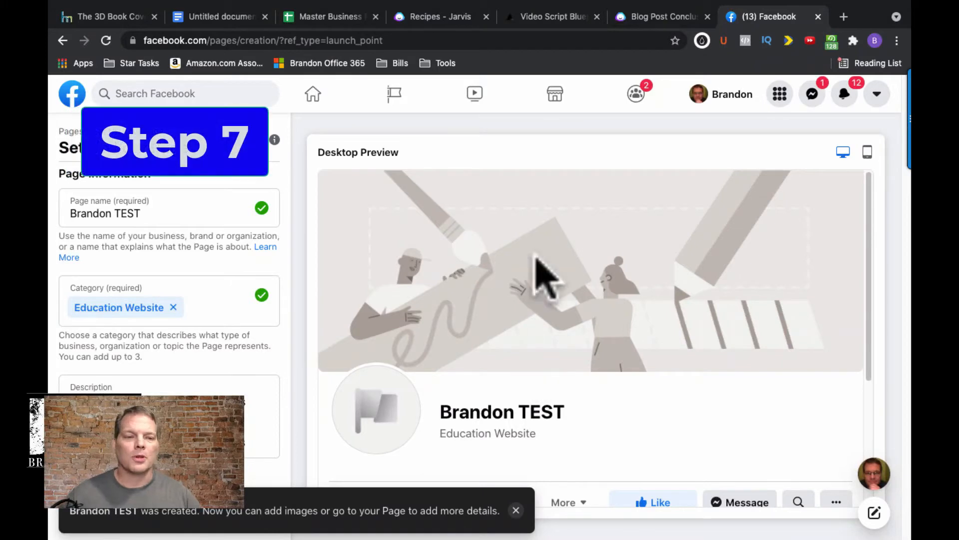
- Check the Page in the mobile preview, return to the desktop preview and save the Page setup
drag(869, 194, 872, 166)
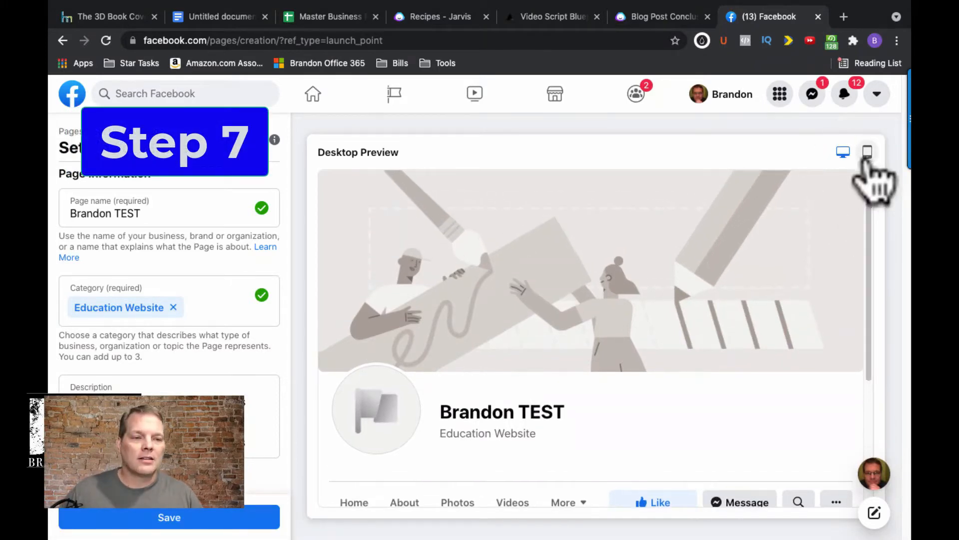
click(868, 155)
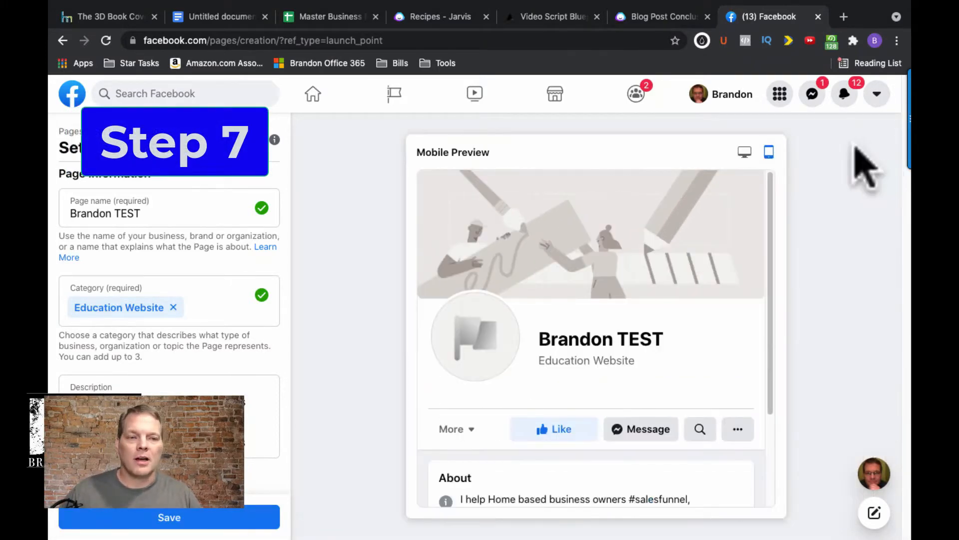
click(745, 153)
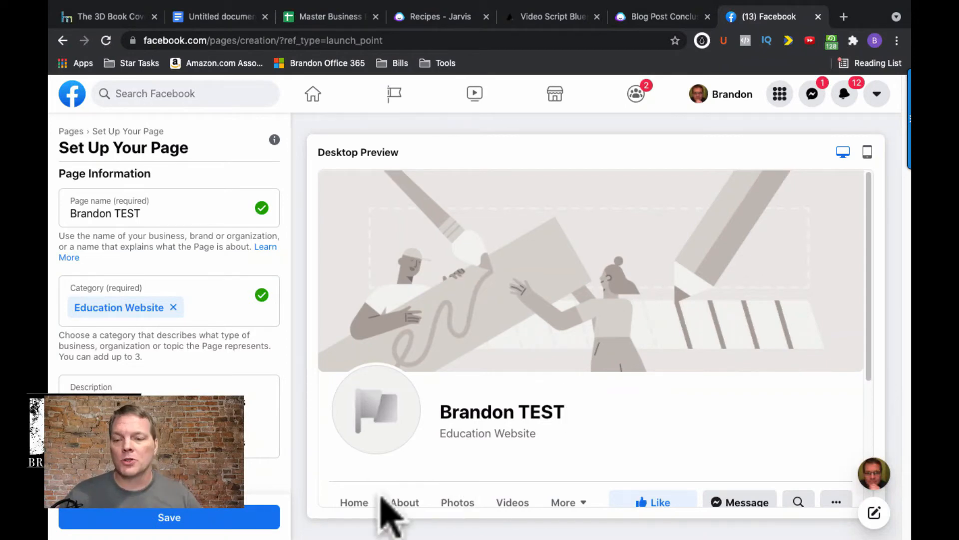
click(176, 518)
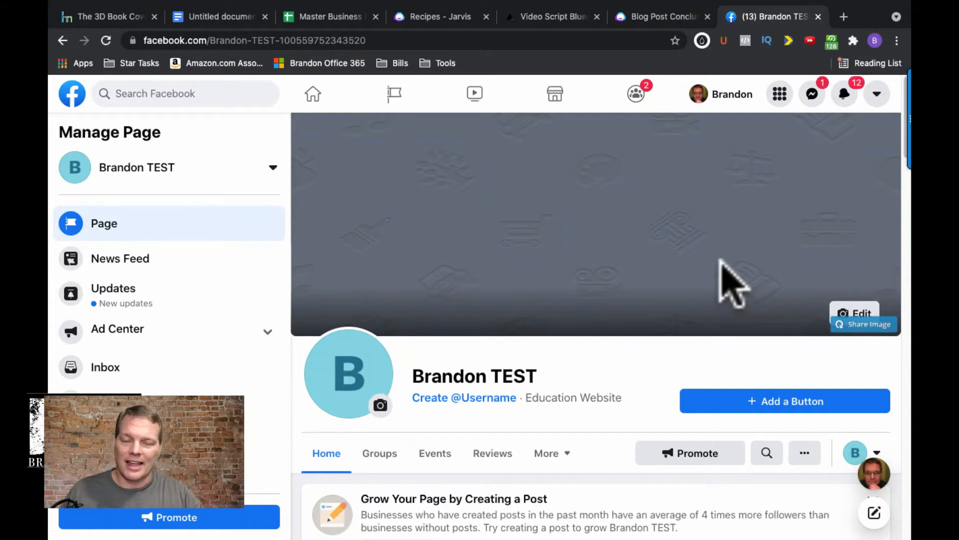
- Expand Establish Your Page's Identity in the setup checklist and review its profile picture, cover photo, name, category and description items
scroll(694, 379, down, 3)
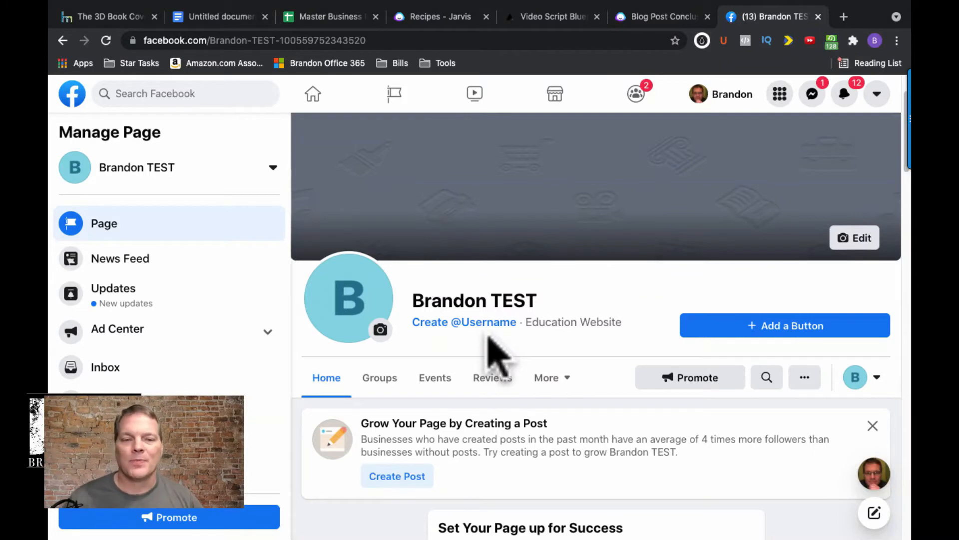
scroll(535, 350, down, 5)
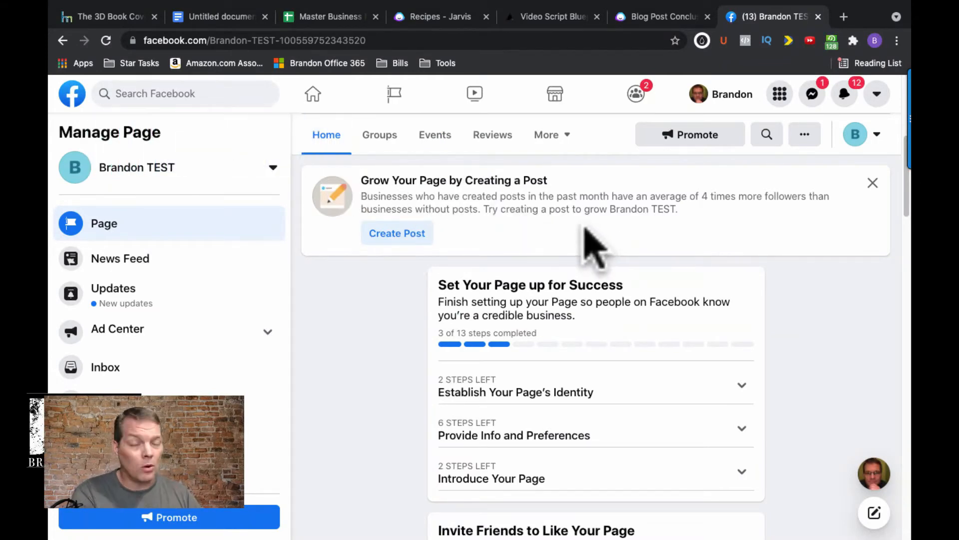
scroll(595, 245, down, 3)
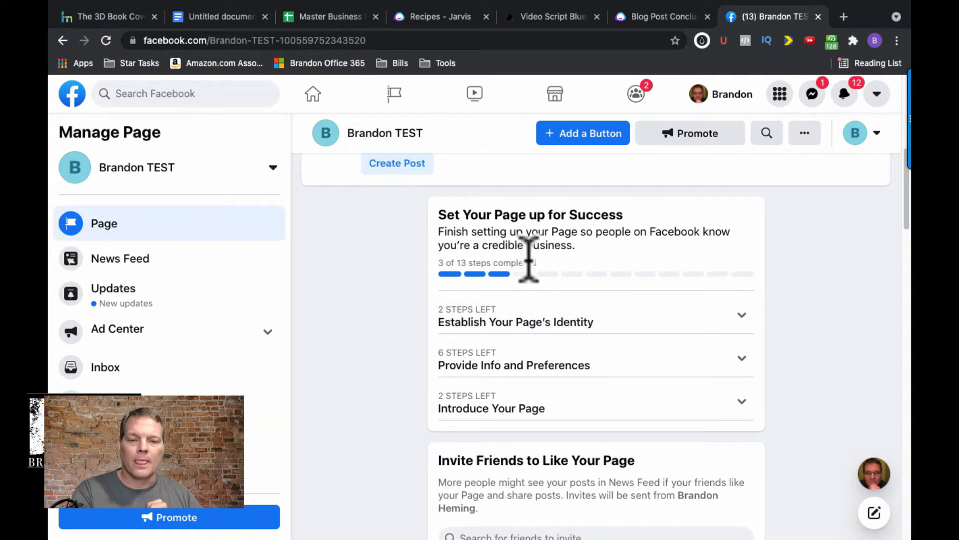
click(737, 320)
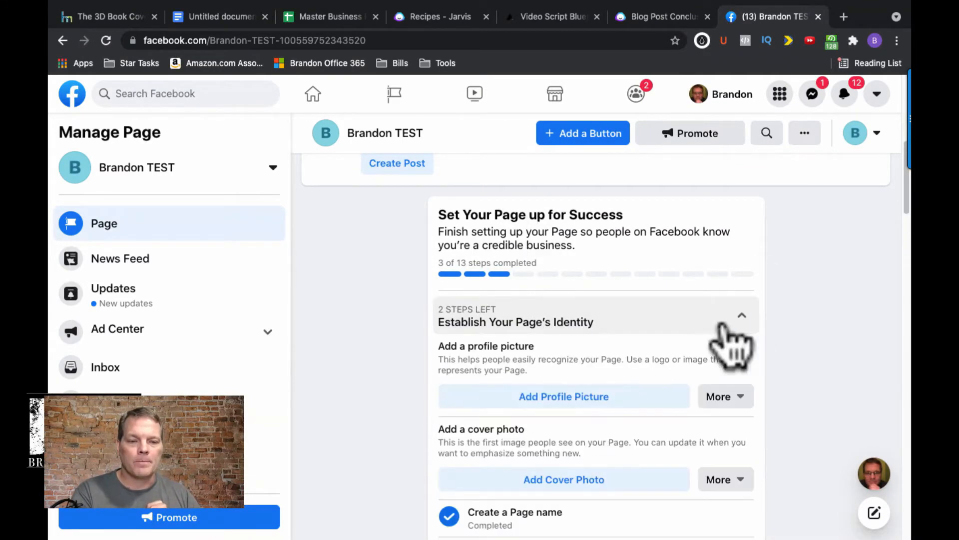
scroll(639, 325, down, 4)
scroll(550, 309, up, 5)
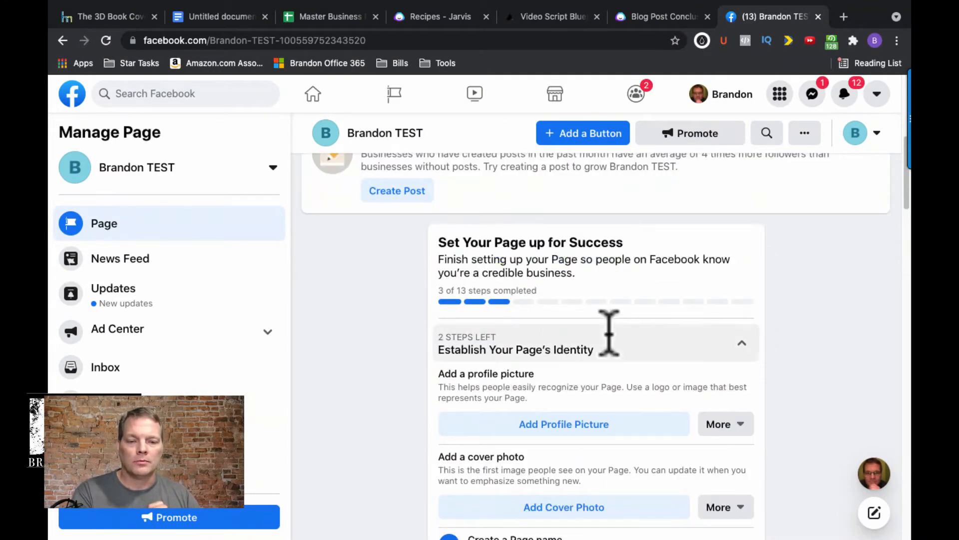
scroll(685, 343, down, 4)
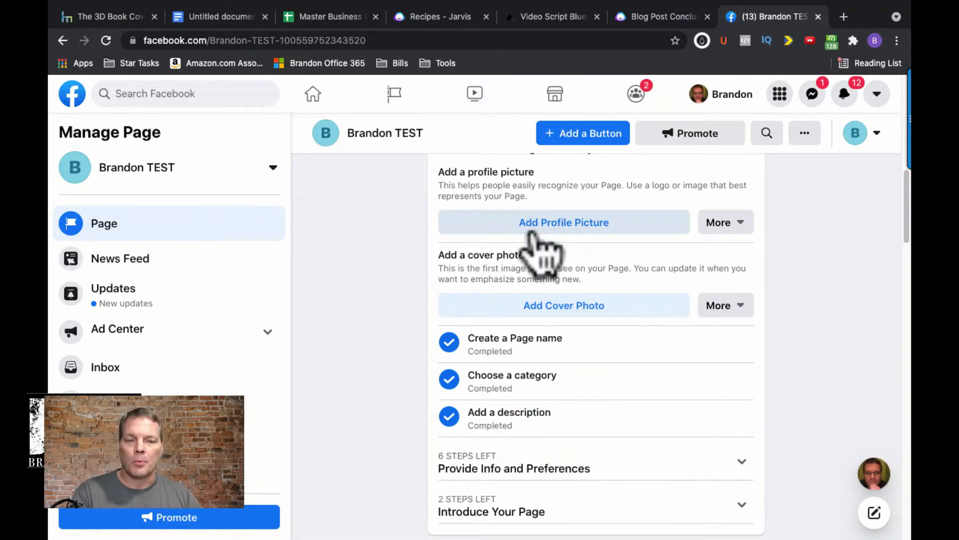
scroll(650, 345, down, 1)
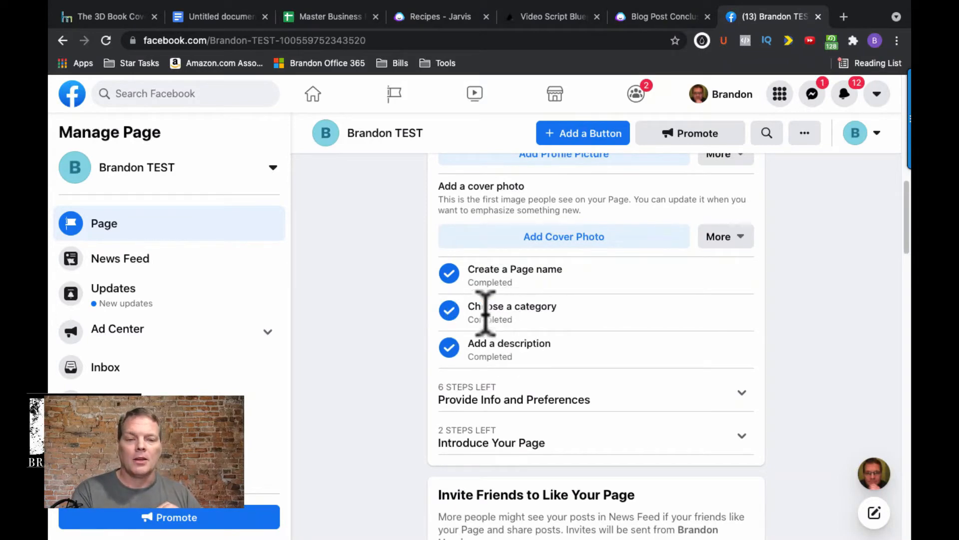
- Expand Provide Info and Preferences and review the website, location, hours, phone, messaging and action button options
scroll(530, 368, down, 2)
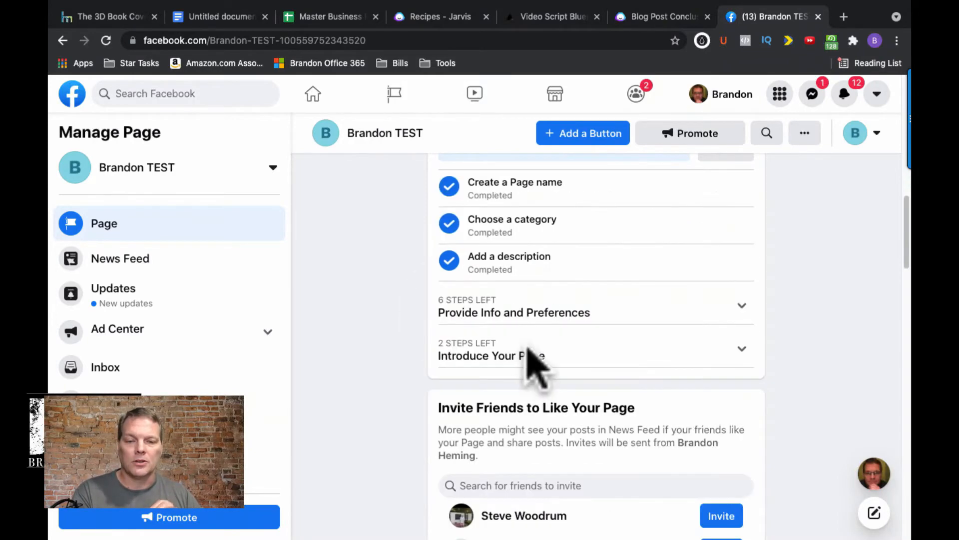
click(689, 315)
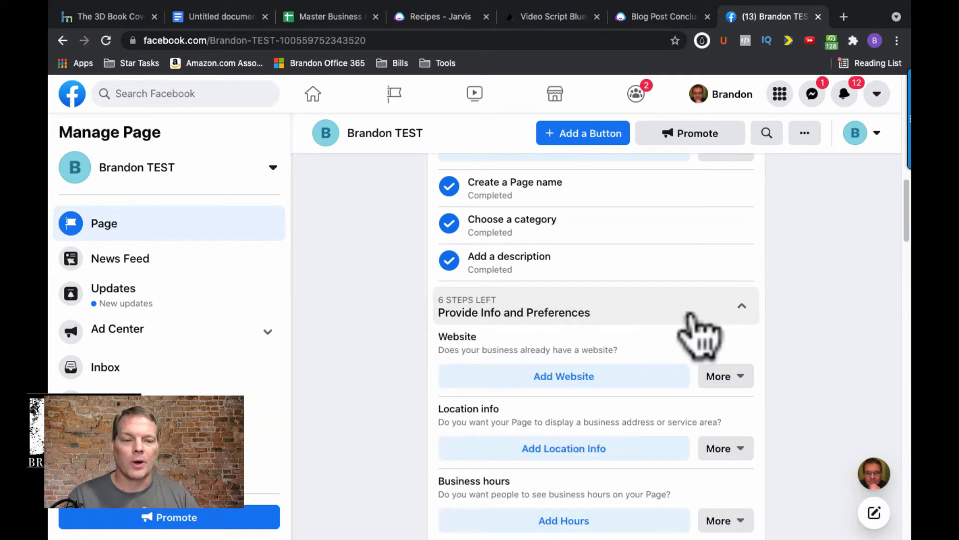
scroll(690, 320, down, 2)
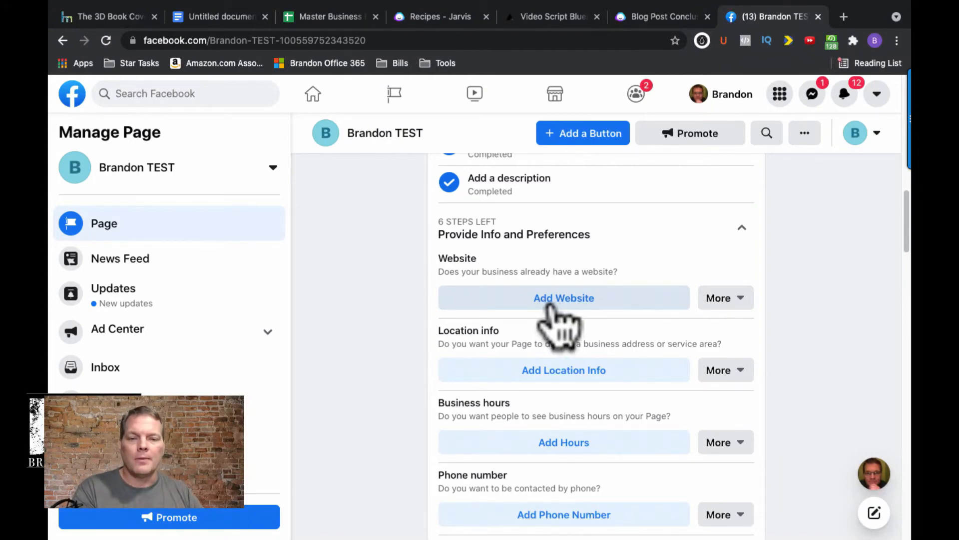
scroll(545, 305, down, 1)
scroll(545, 304, down, 3)
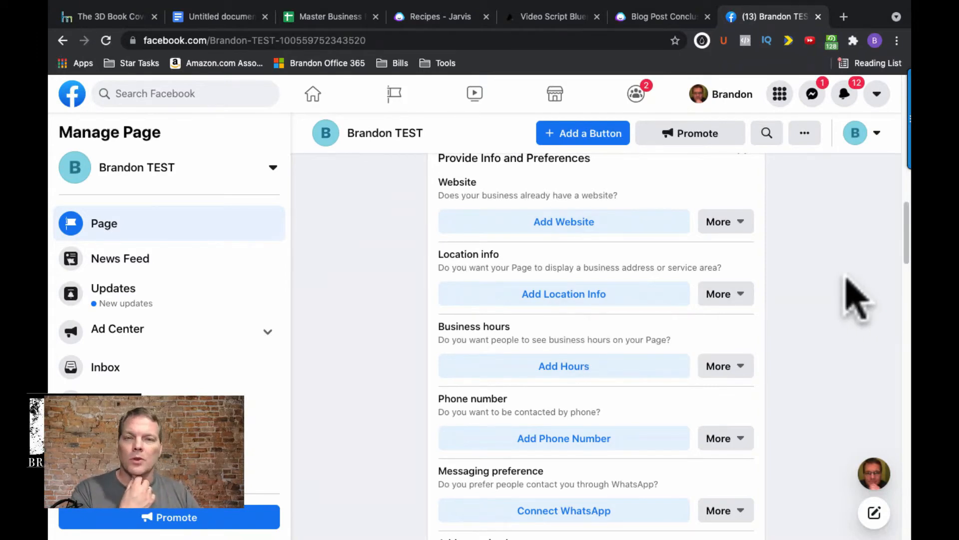
drag(907, 250, 886, 245)
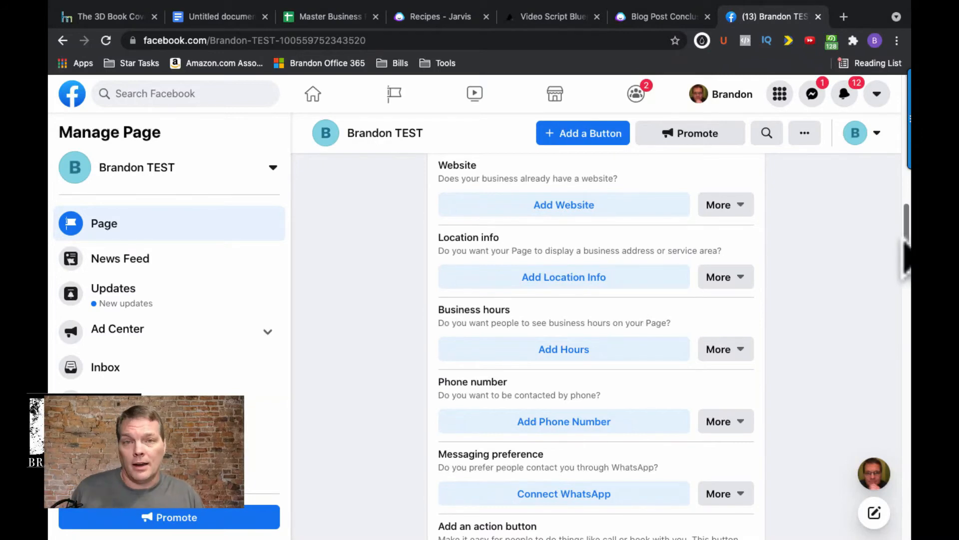
drag(906, 247, 905, 287)
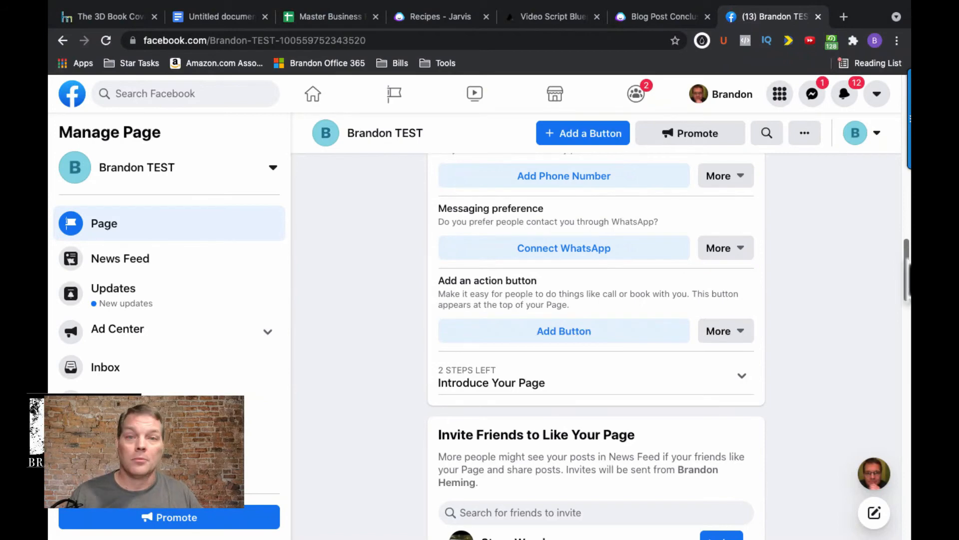
- Expand Introduce Your Page and review the options for inviting friends and creating a welcome post
click(907, 267)
drag(907, 266, 907, 284)
click(695, 272)
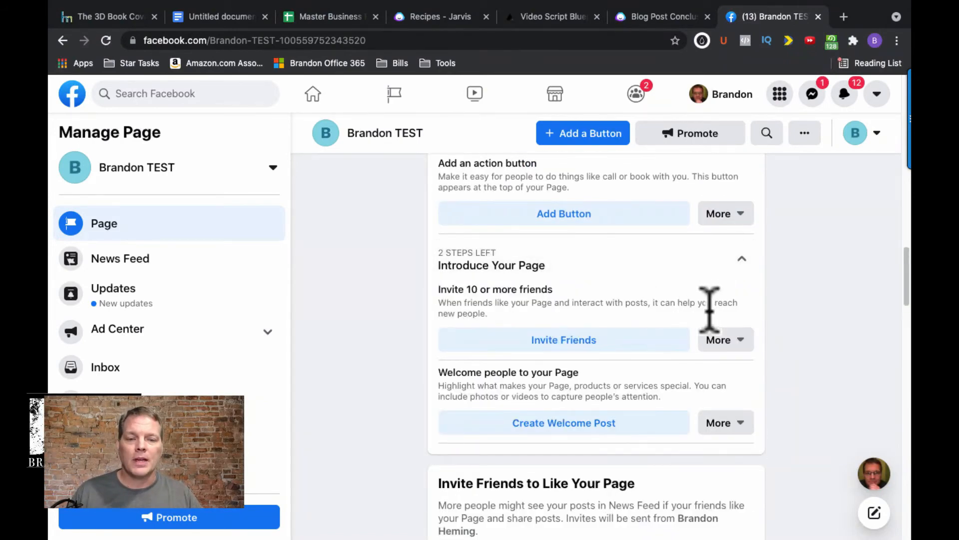
scroll(649, 290, down, 3)
scroll(632, 280, up, 3)
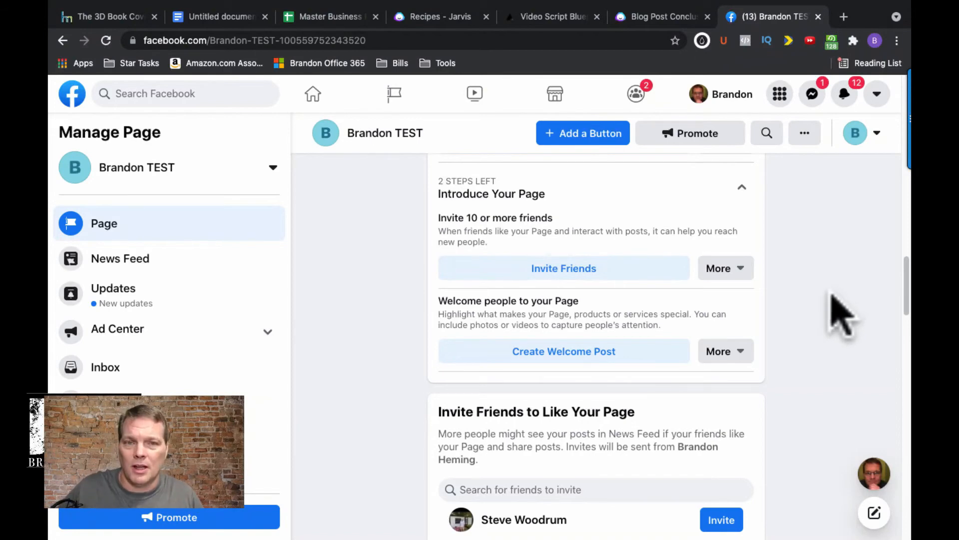
- Review the rest of the Page, from Page Tips and business tools through Insights and About to Page Transparency and post creation
drag(906, 282, 907, 358)
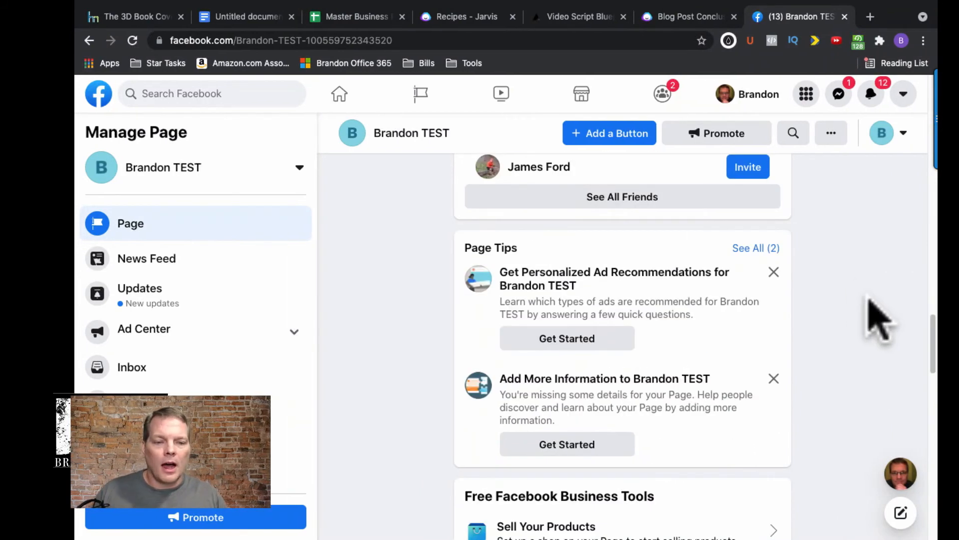
drag(932, 318, 932, 383)
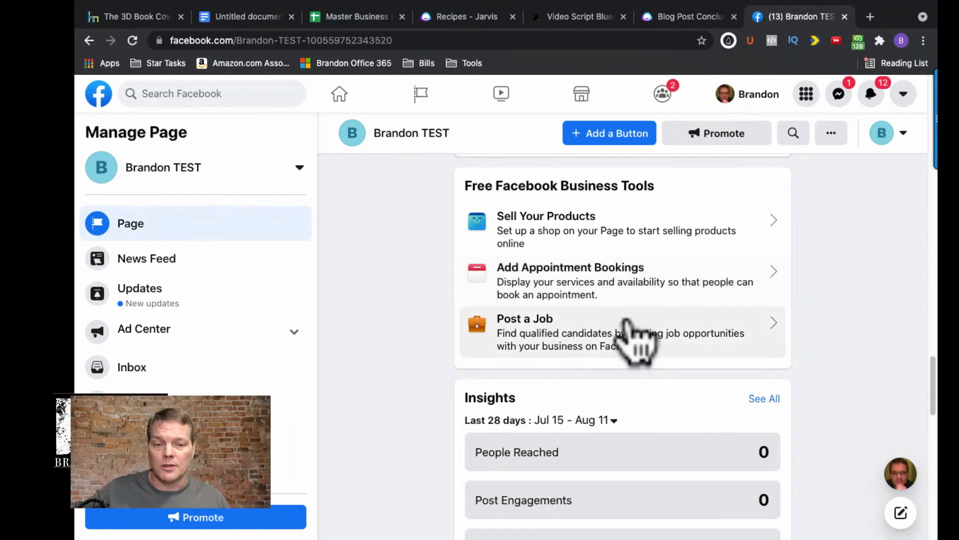
scroll(624, 327, down, 1)
scroll(627, 332, down, 5)
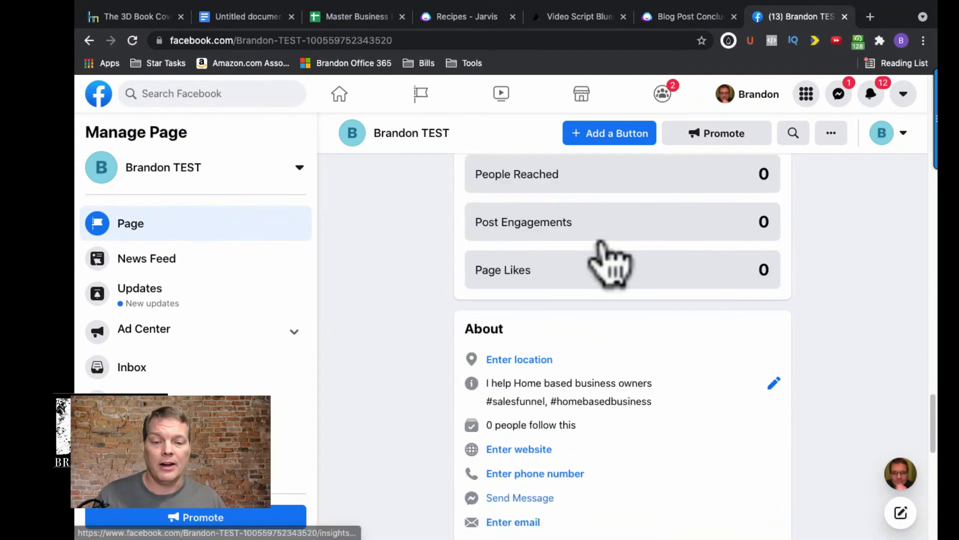
scroll(917, 395, down, 3)
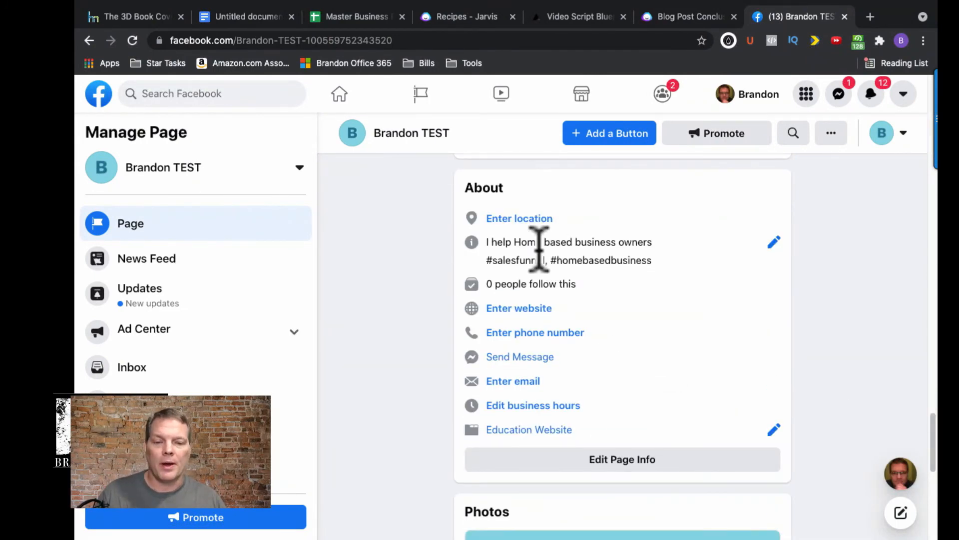
scroll(514, 445, down, 10)
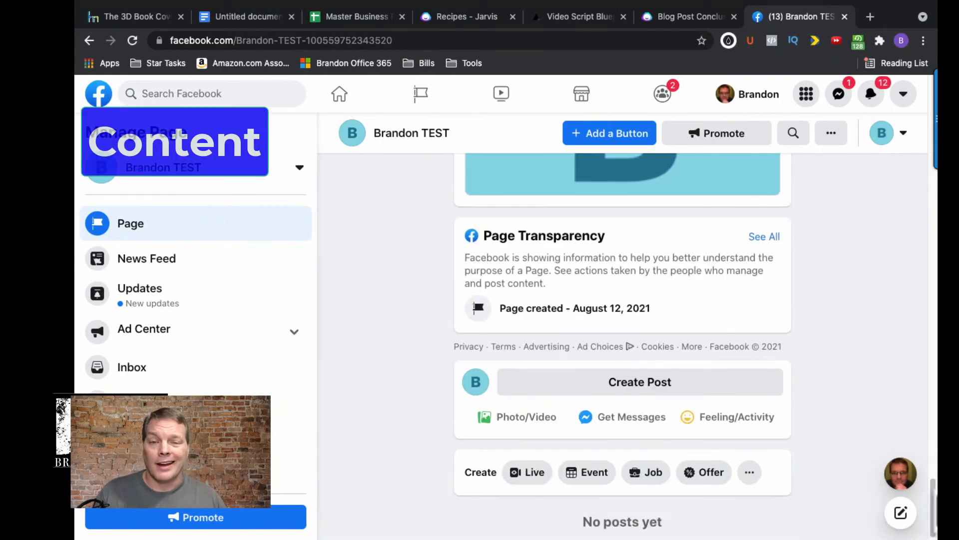